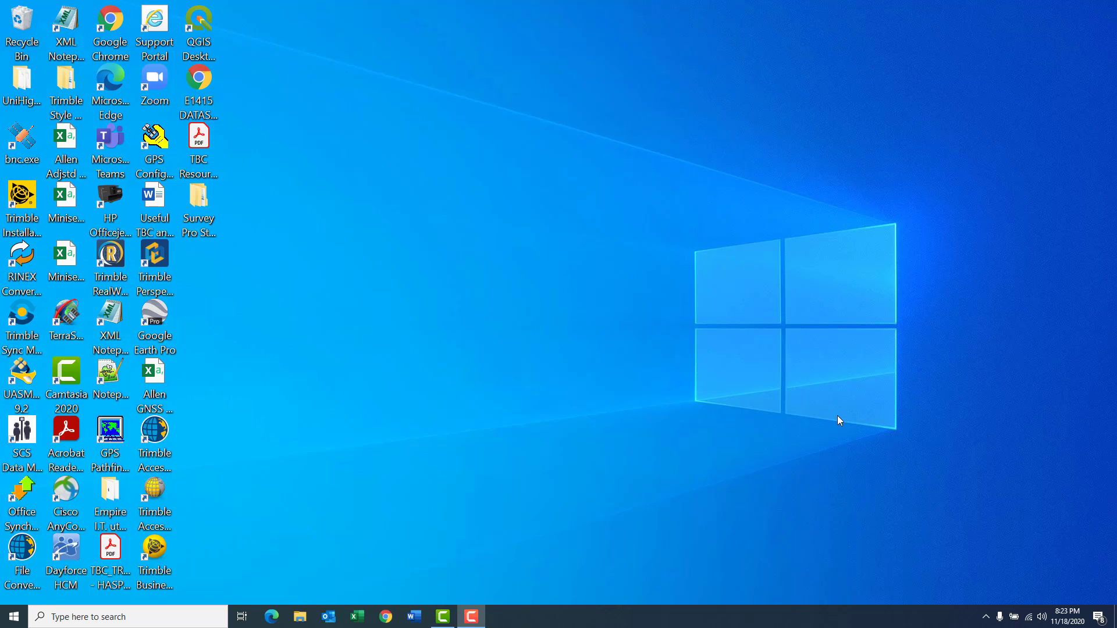
# Launch Trimble Access full-screen and open Project 2 to list its eight jobs
pyautogui.doubleClick(155, 434)
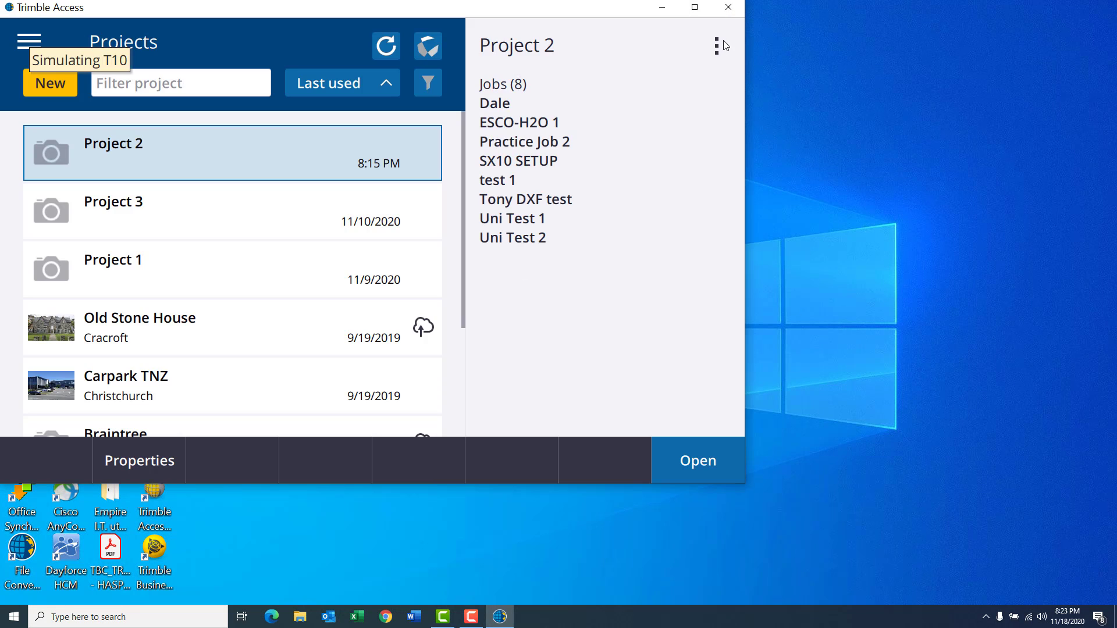
pyautogui.click(695, 8)
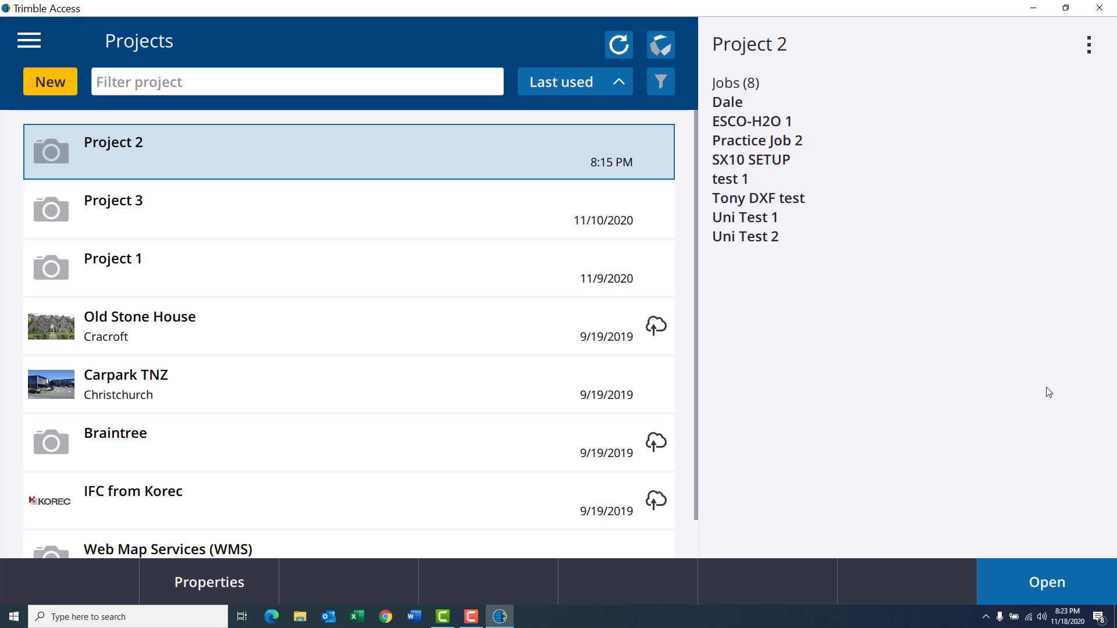
pyautogui.click(29, 42)
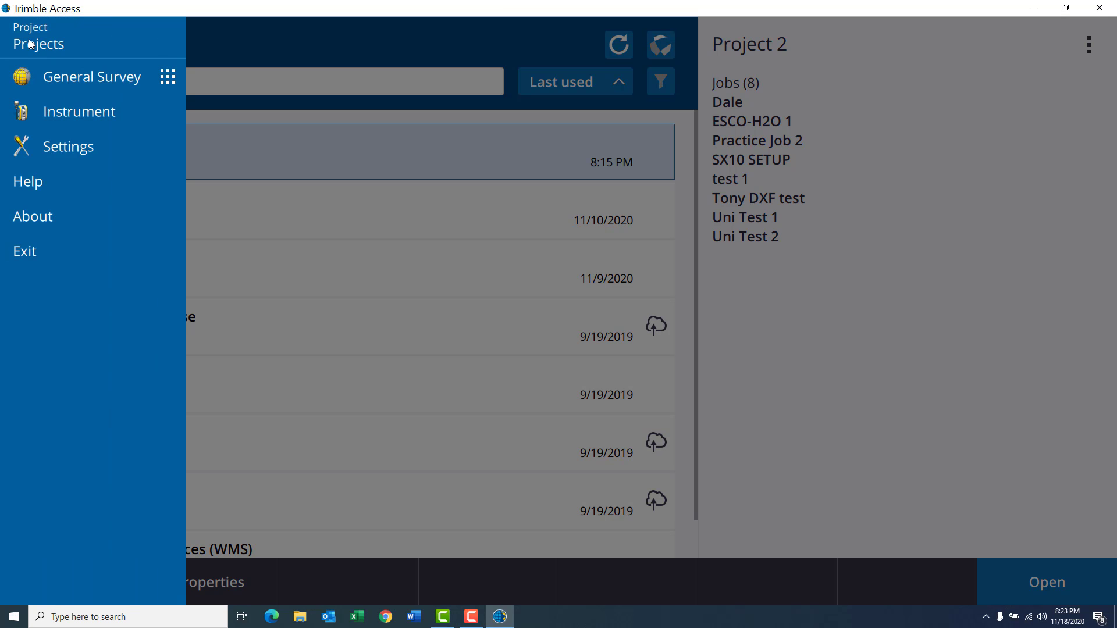
pyautogui.click(66, 113)
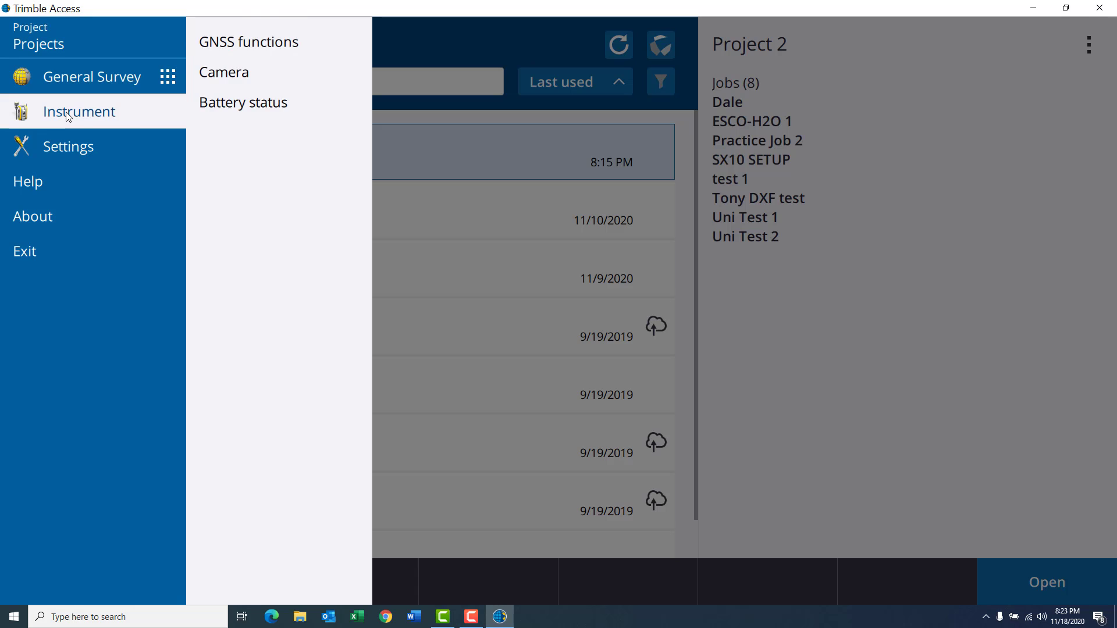
pyautogui.click(60, 149)
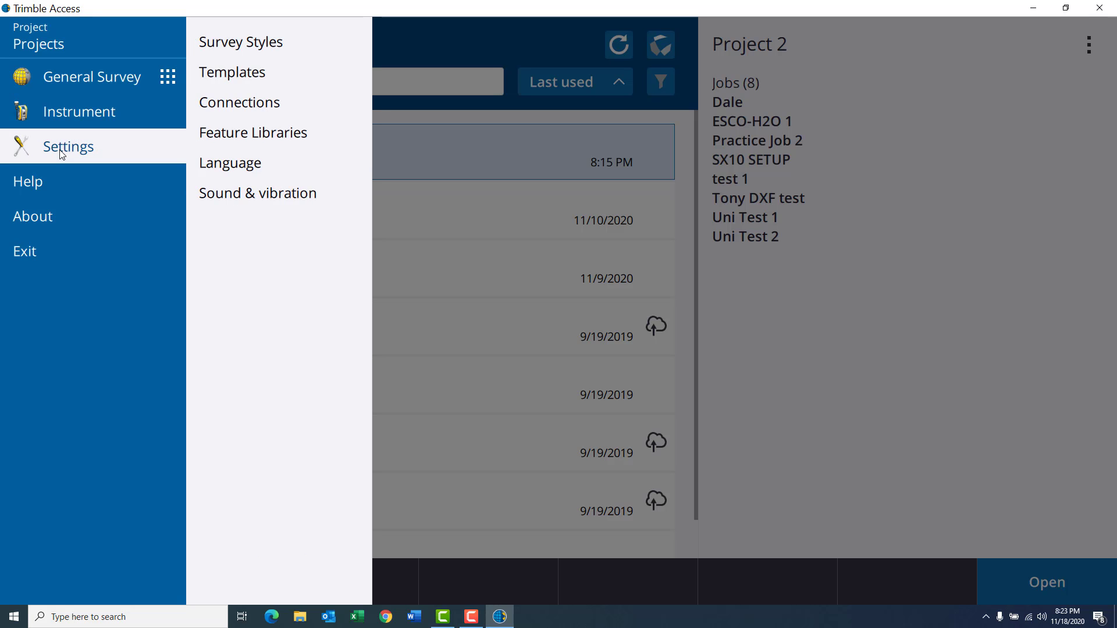
pyautogui.click(49, 44)
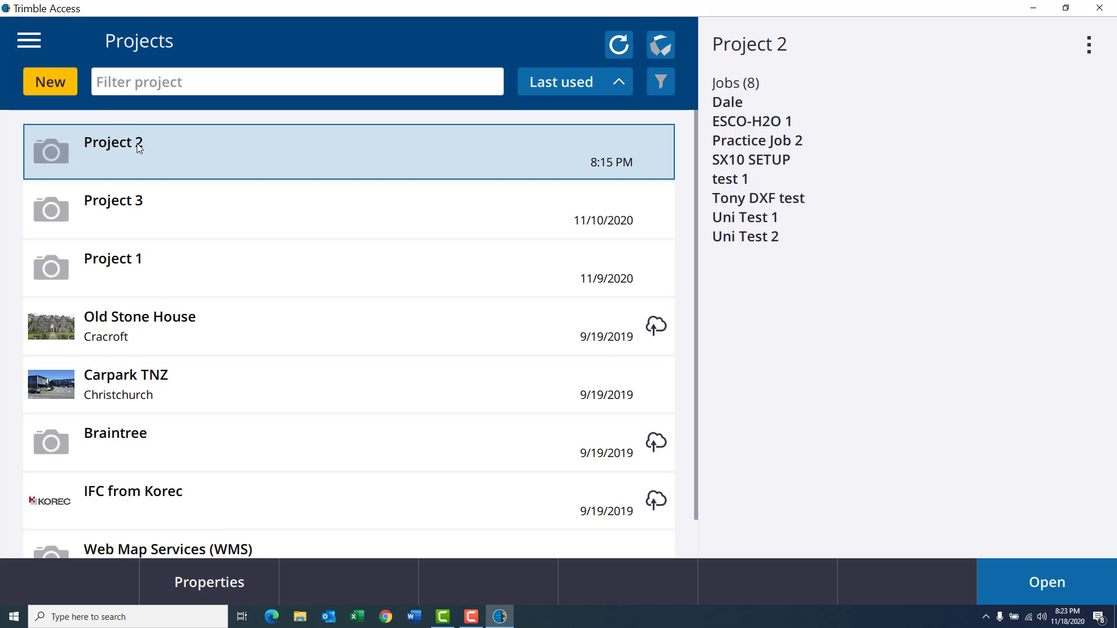
pyautogui.click(1060, 581)
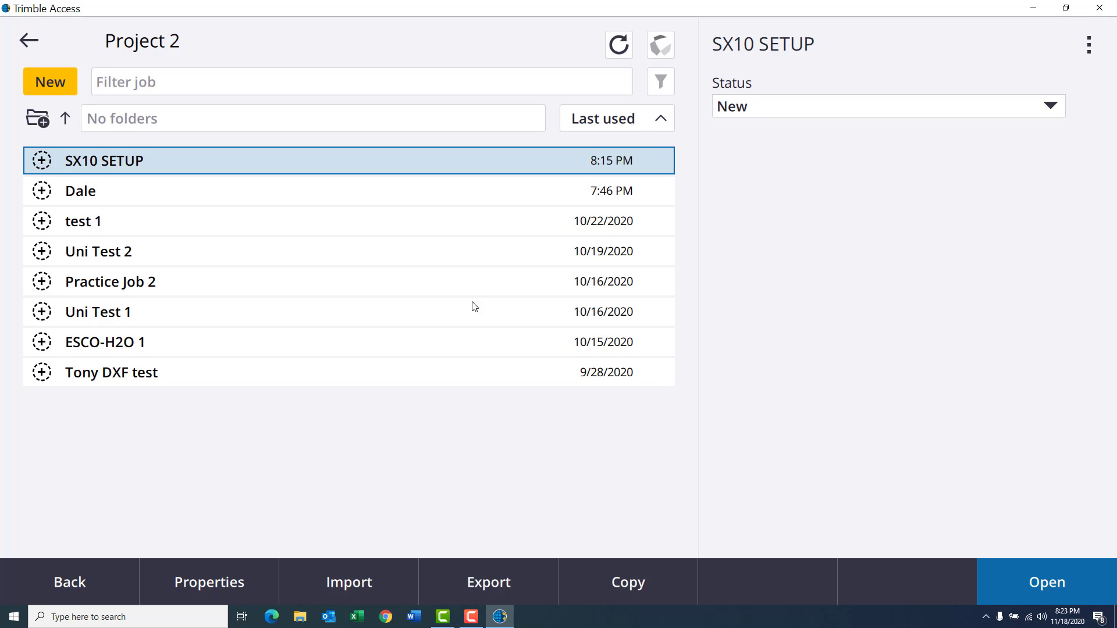
# Open job SX10 SETUP and view Instrument settings, showing SX10 firmware S2.2.38
pyautogui.click(1059, 584)
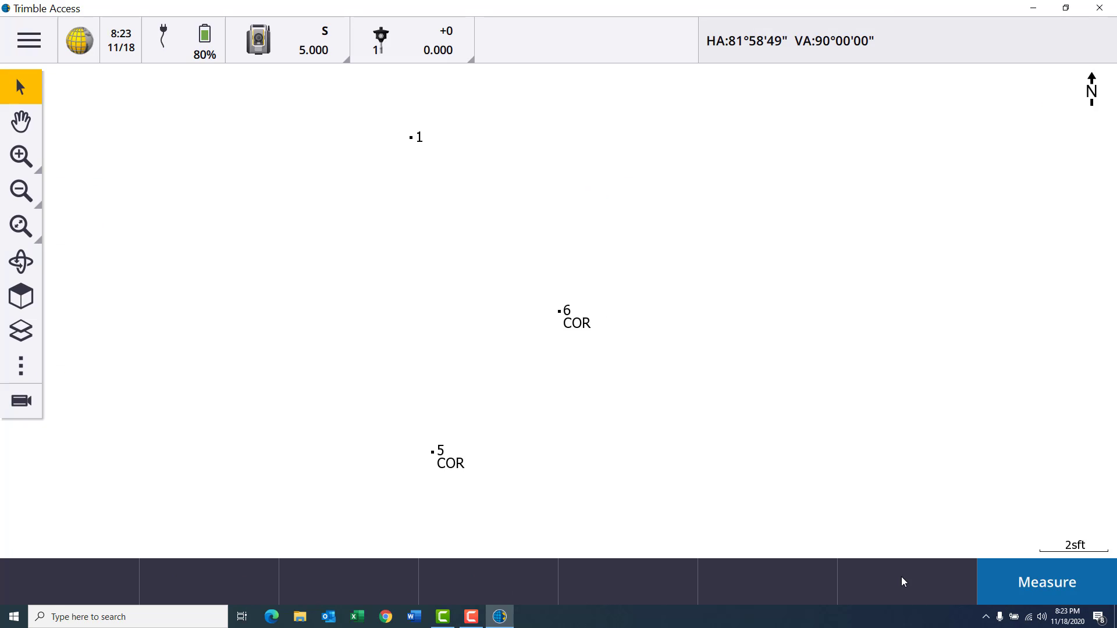
pyautogui.click(30, 41)
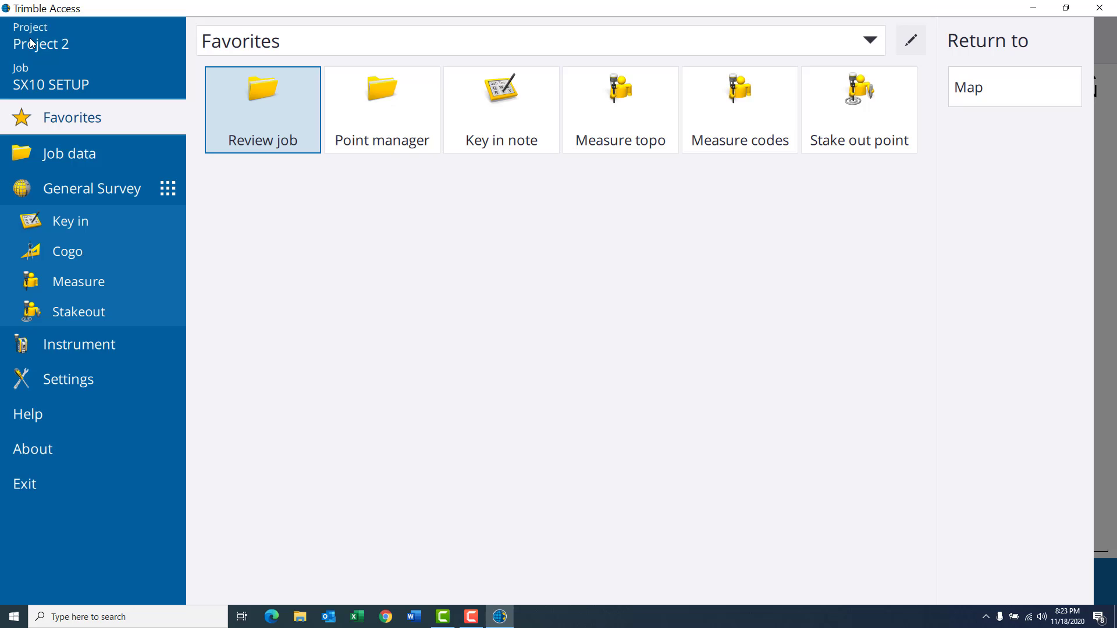
pyautogui.click(71, 343)
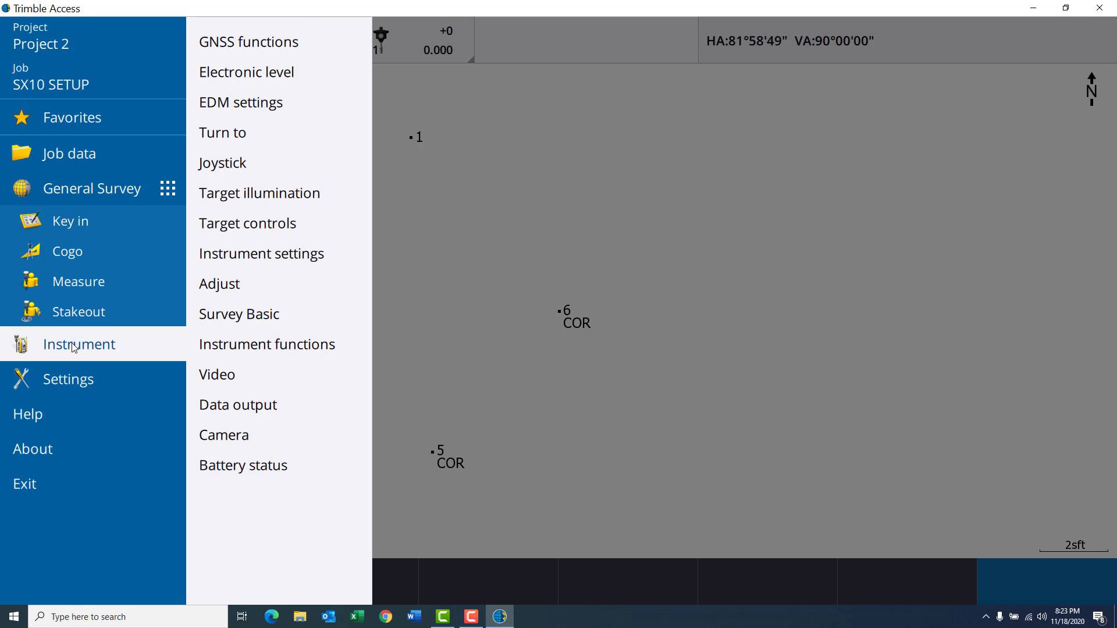
pyautogui.click(241, 254)
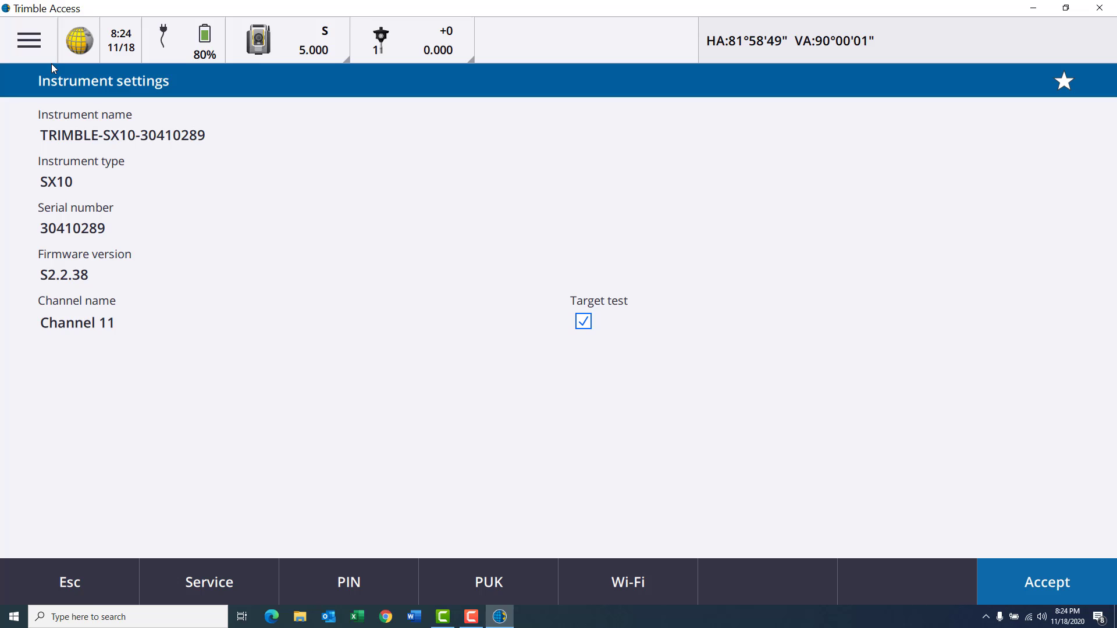
pyautogui.click(32, 41)
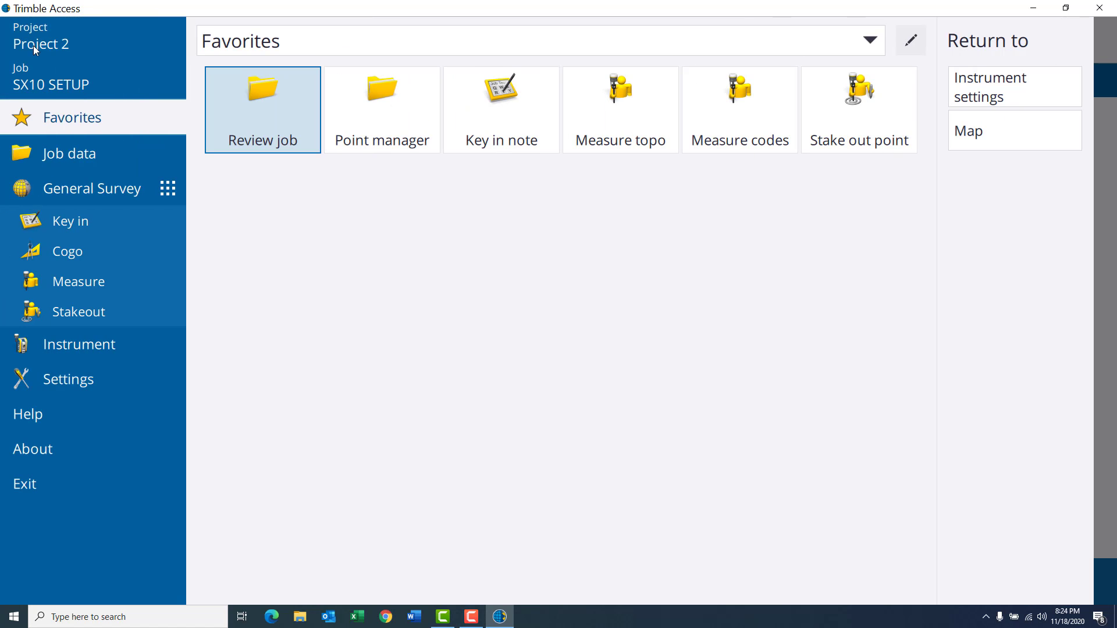
# Review the About page's version and licence details, then exit Trimble Access
pyautogui.click(34, 451)
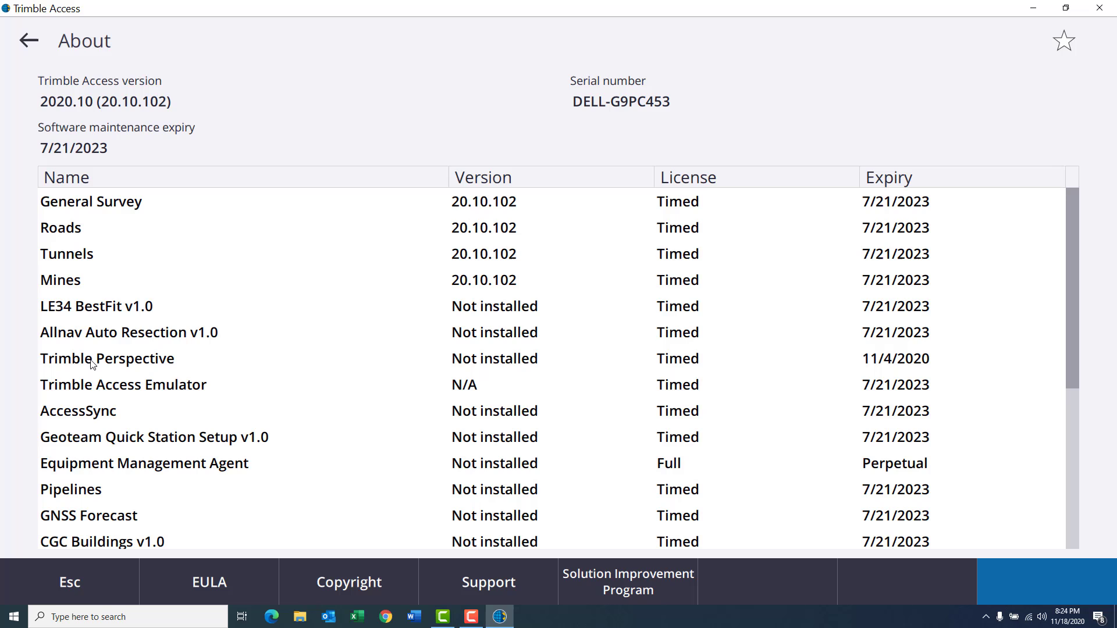
pyautogui.click(68, 578)
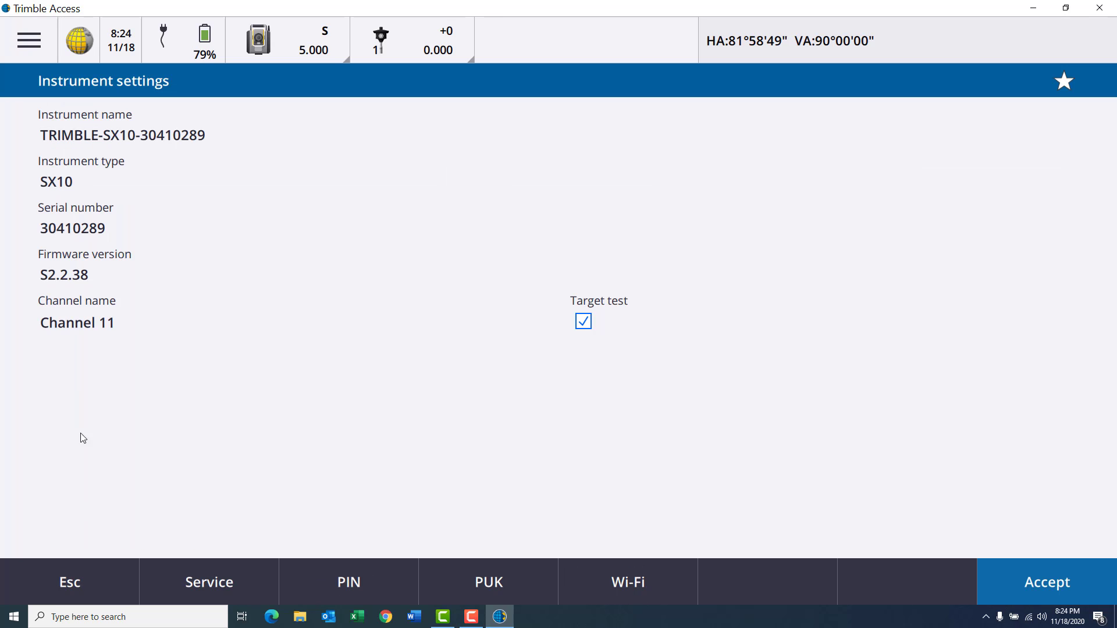
pyautogui.click(26, 40)
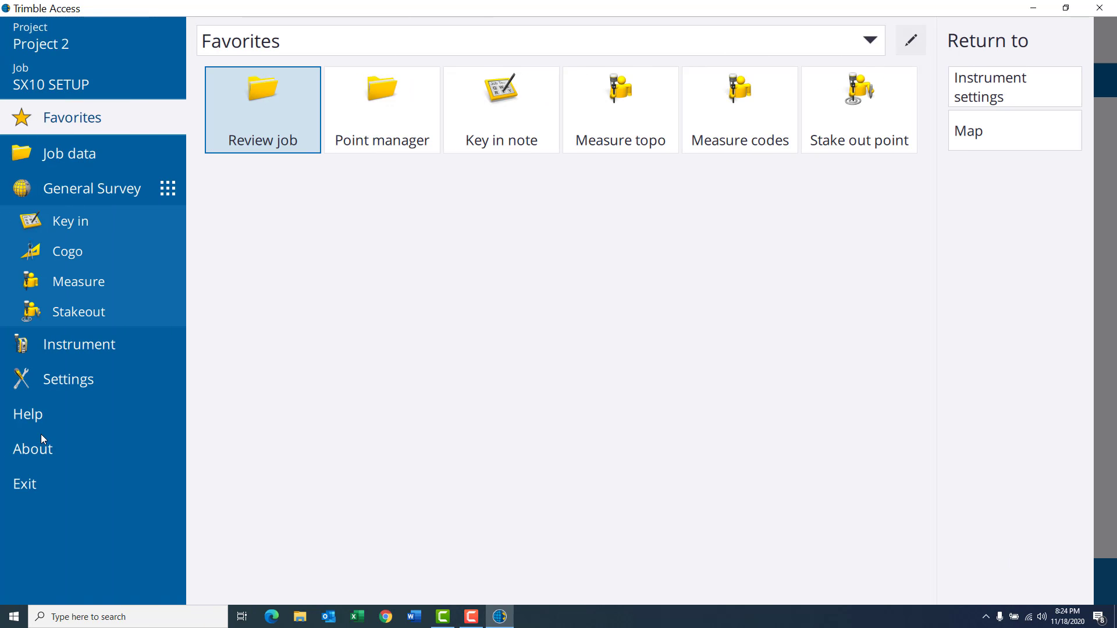
pyautogui.click(30, 486)
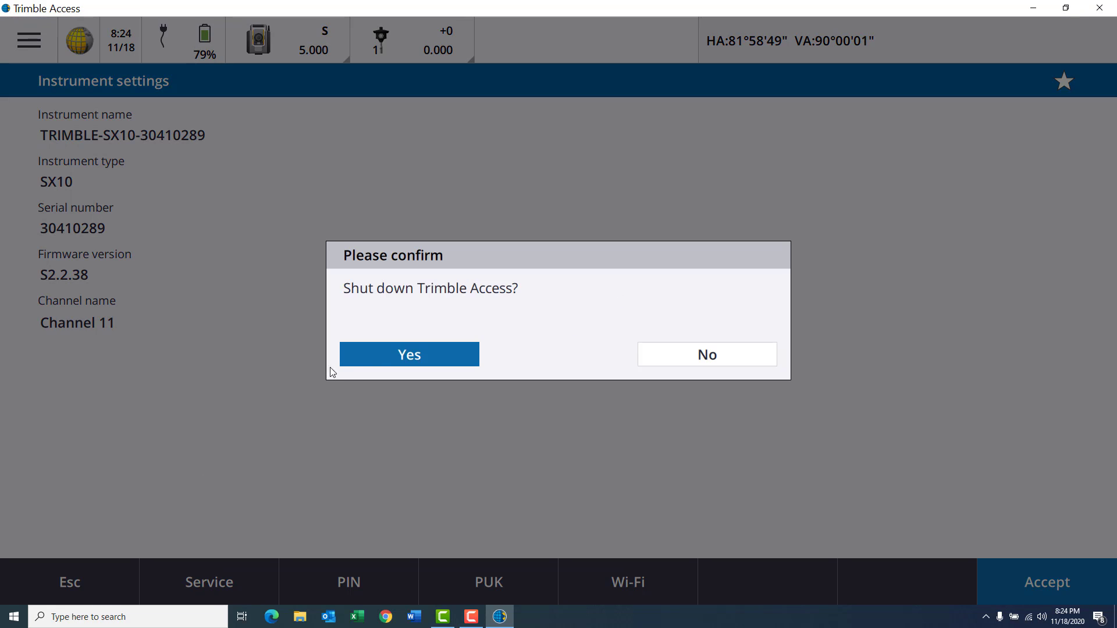
pyautogui.click(405, 356)
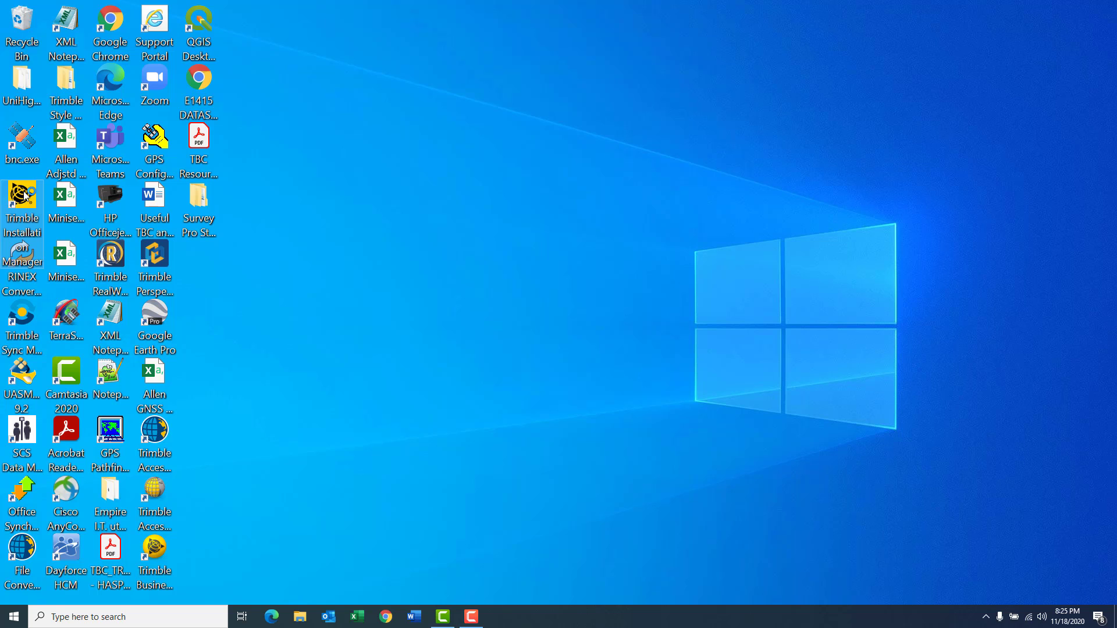
# Launch Installation Manager maximized and keep Latest Release - S2.3.55 as the SX10 firmware version
pyautogui.doubleClick(24, 193)
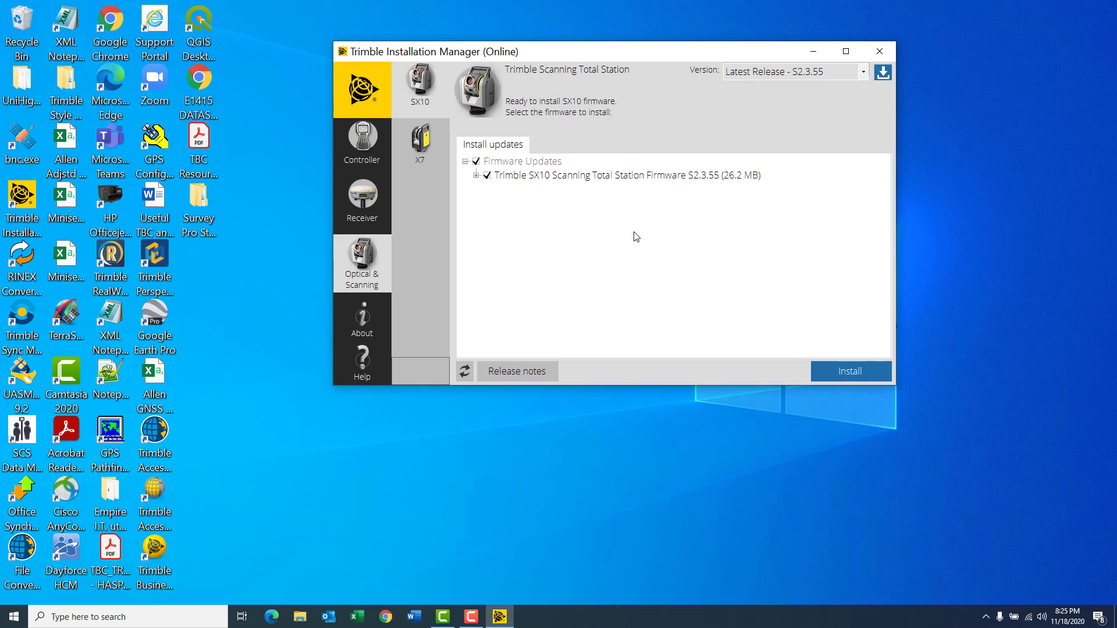
pyautogui.click(846, 52)
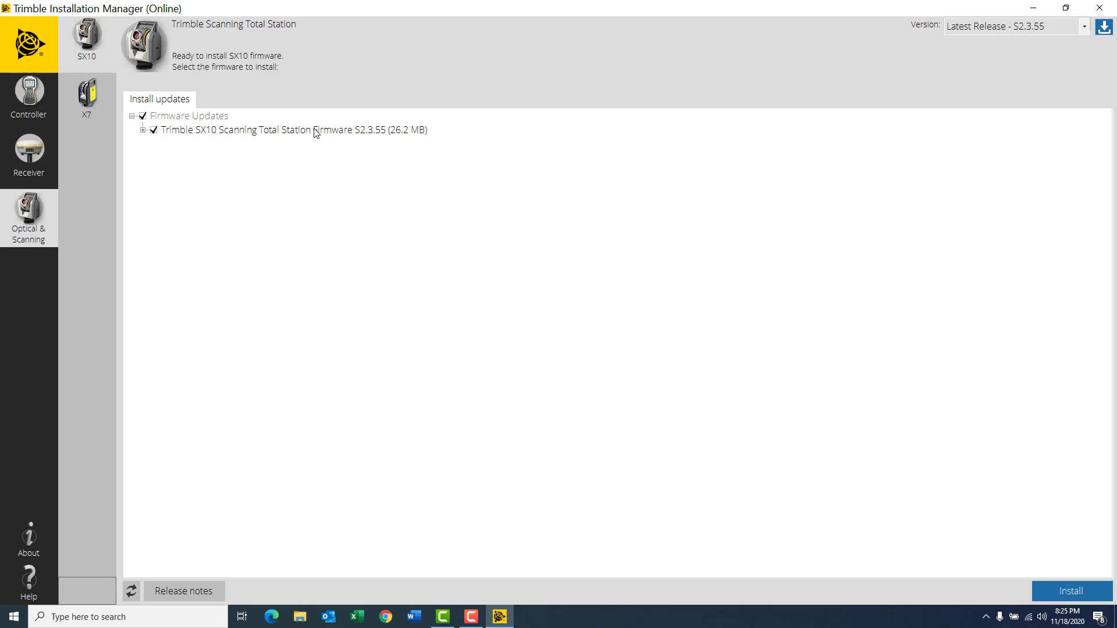
pyautogui.click(1086, 26)
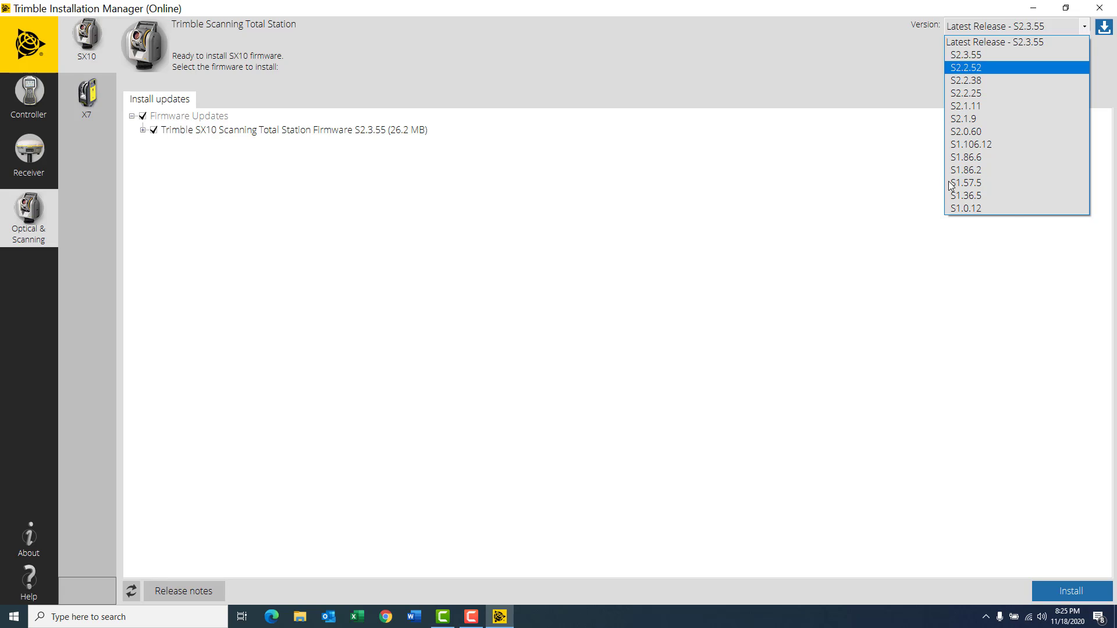
pyautogui.click(989, 45)
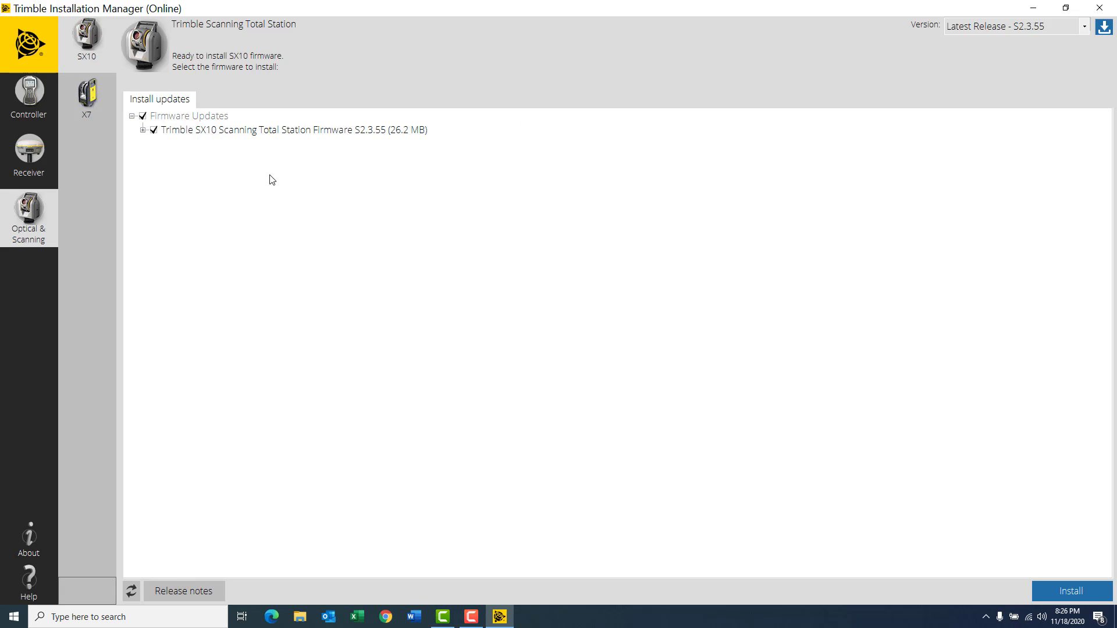
# Install SX10 firmware S2.3.55, accept the EULA, and start updating the connected SX10
pyautogui.click(1071, 592)
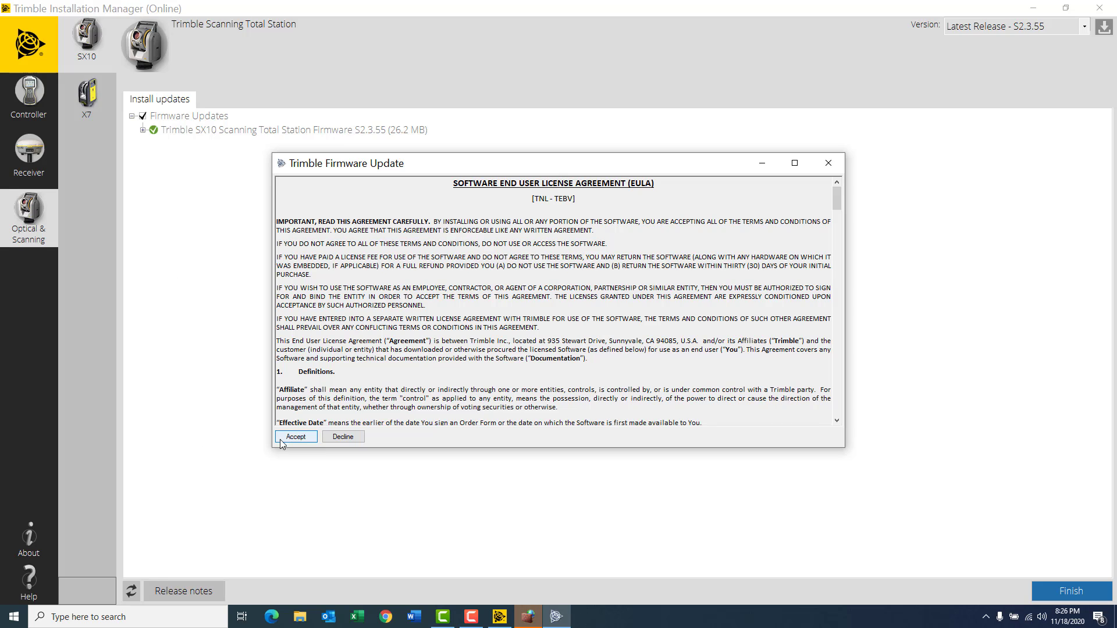
pyautogui.click(300, 436)
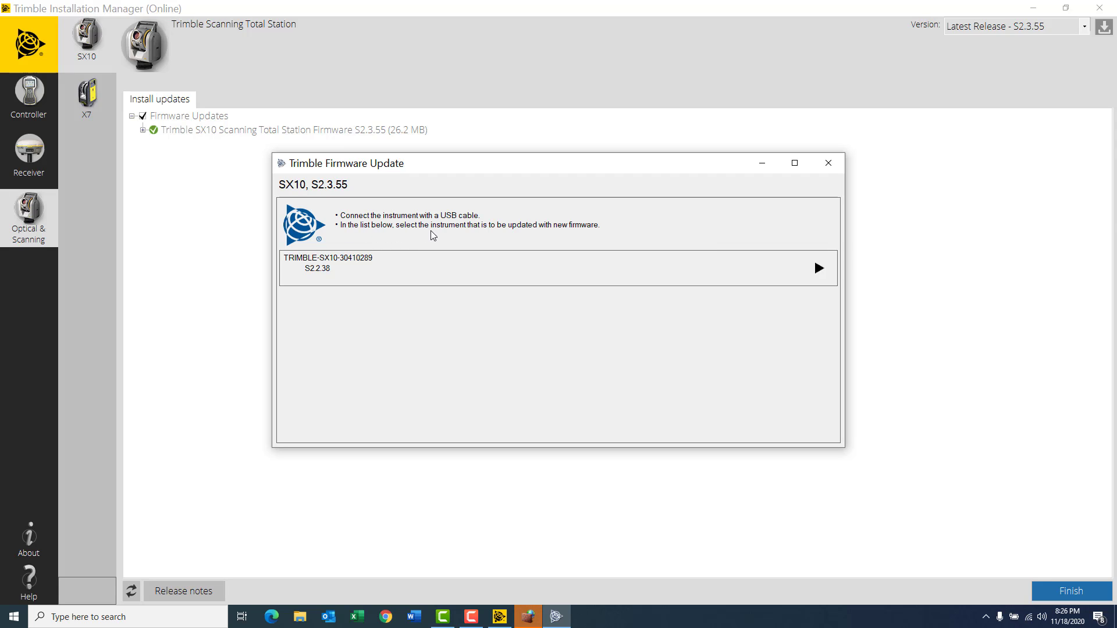
pyautogui.click(819, 268)
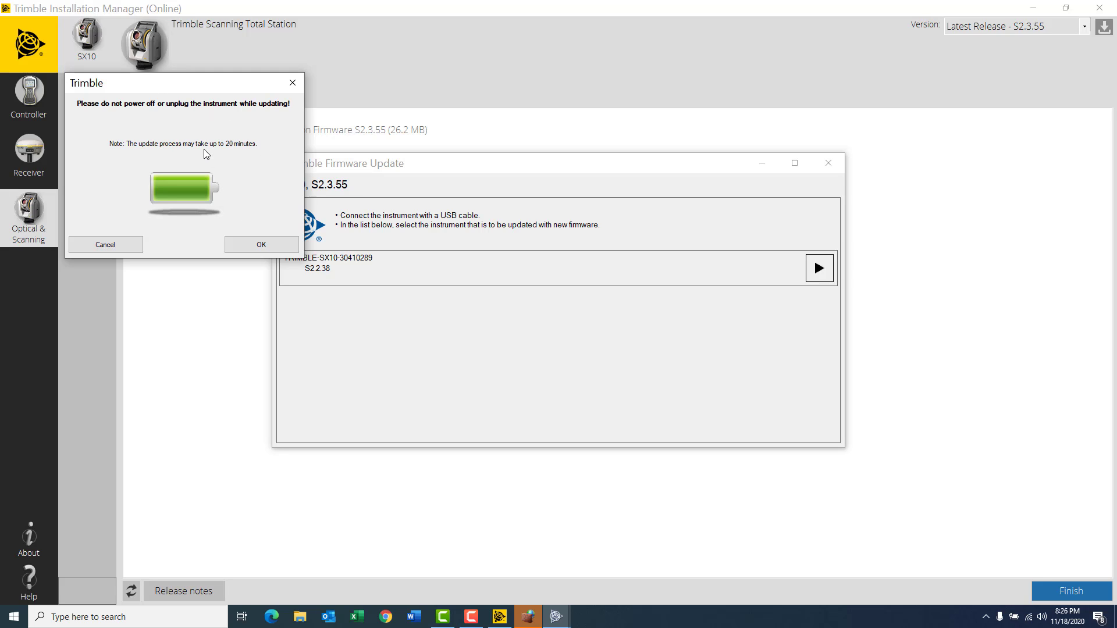
# Run the SX10 update to completion, close both installer windows, and allow the updater through the firewall
pyautogui.click(262, 245)
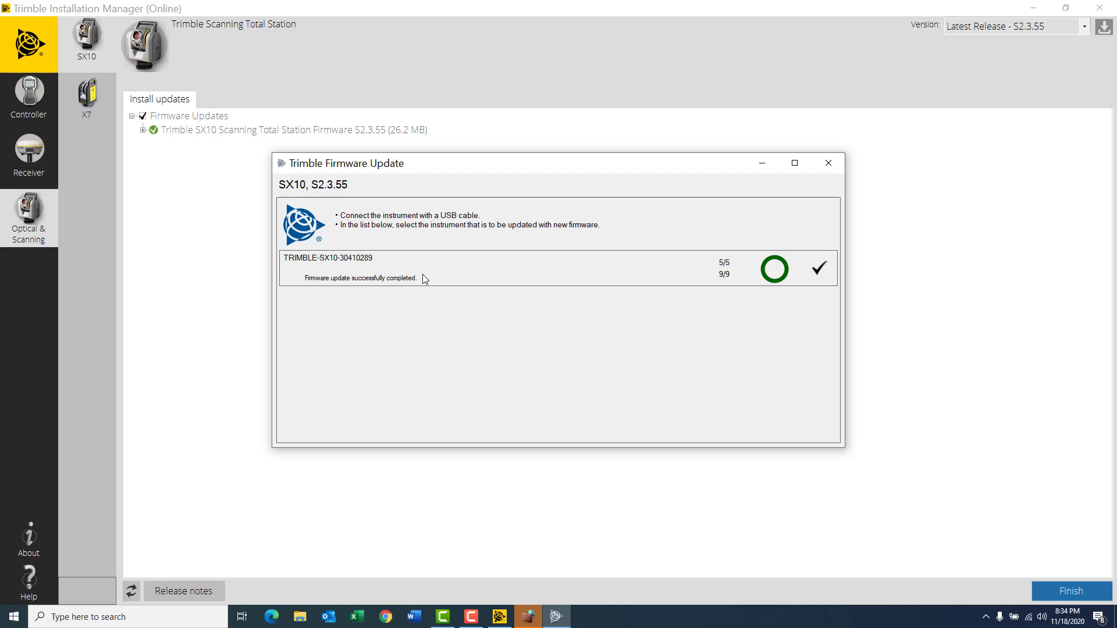
pyautogui.click(1072, 591)
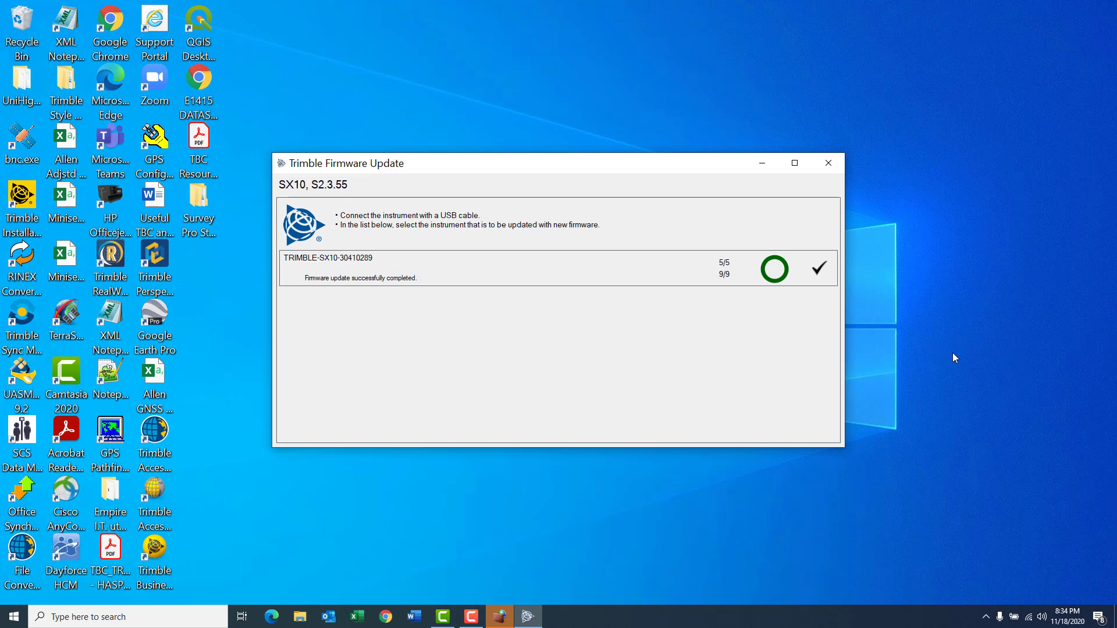
pyautogui.click(832, 161)
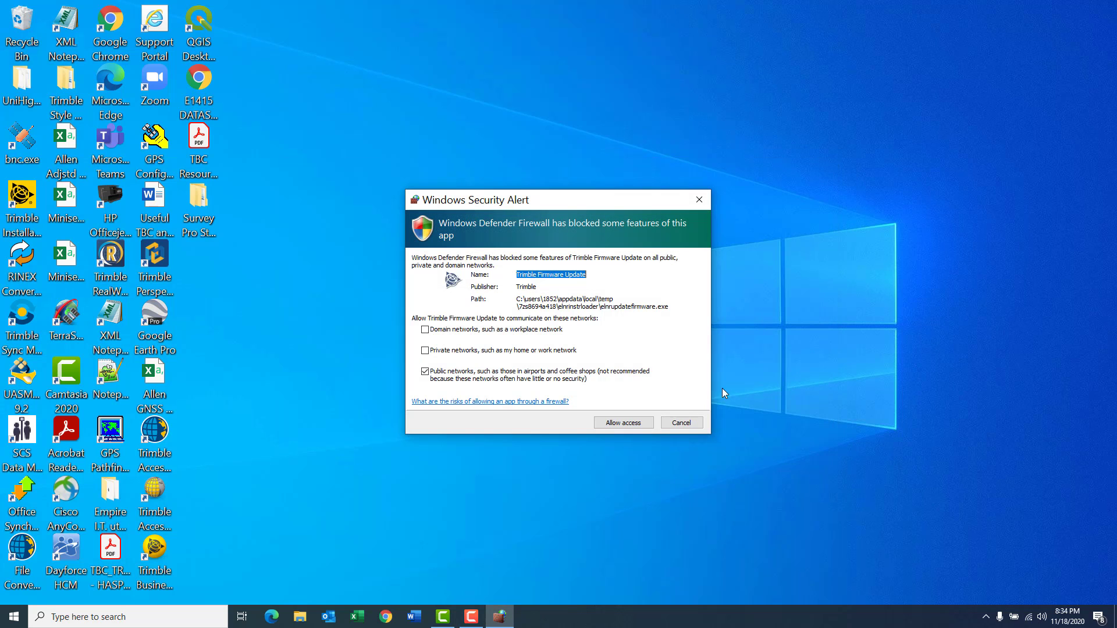
pyautogui.click(633, 422)
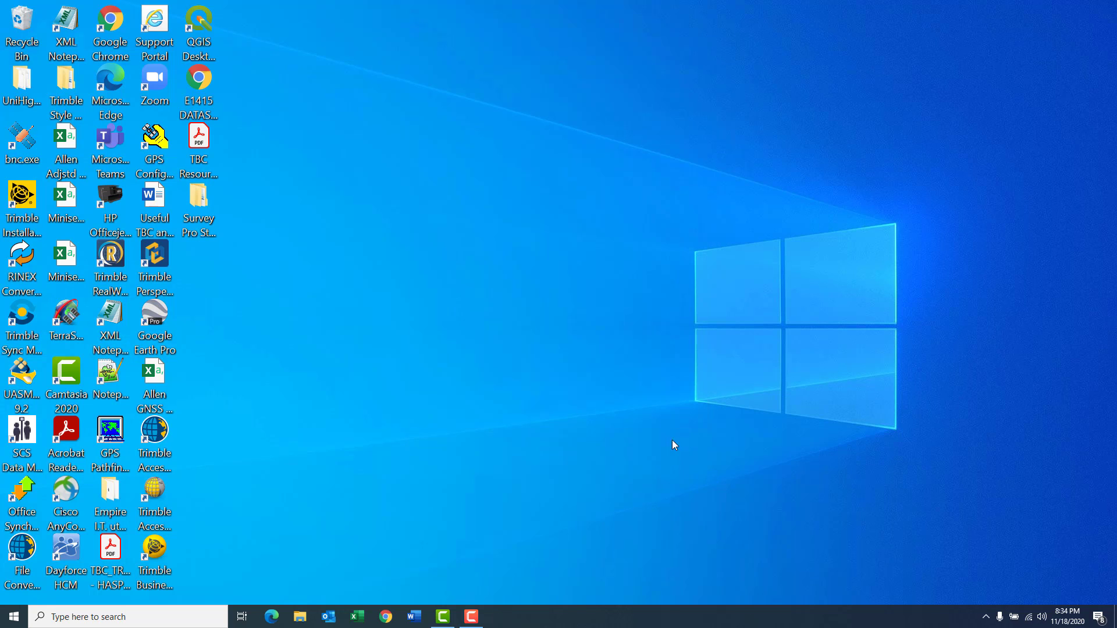
# Relaunch Trimble Access full-screen and open job SX10 SETUP in Project 2
pyautogui.doubleClick(154, 430)
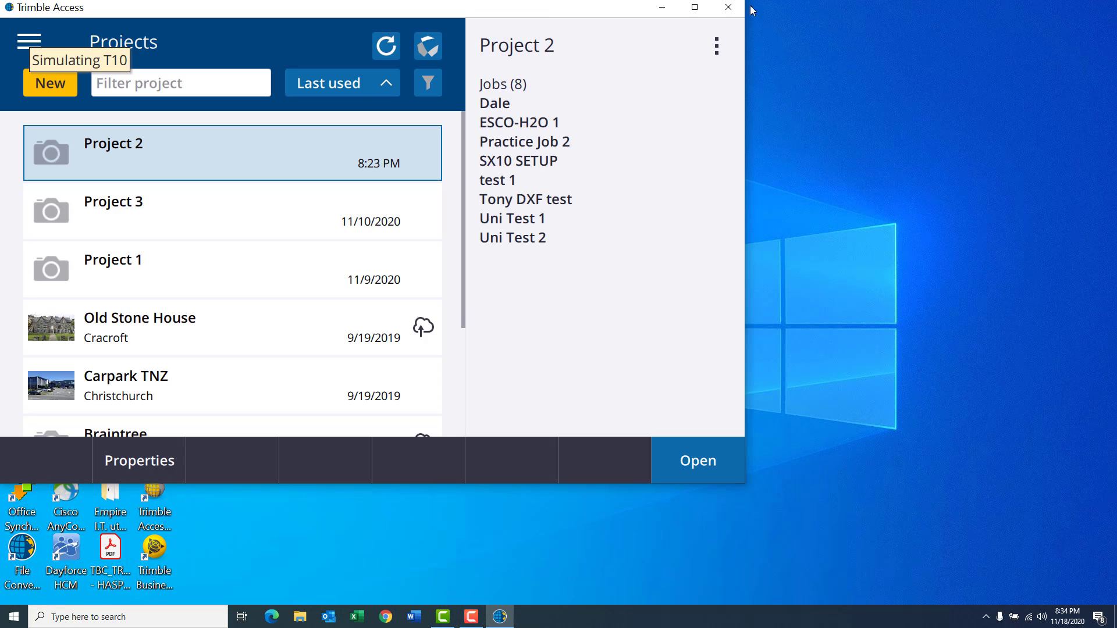
pyautogui.click(694, 7)
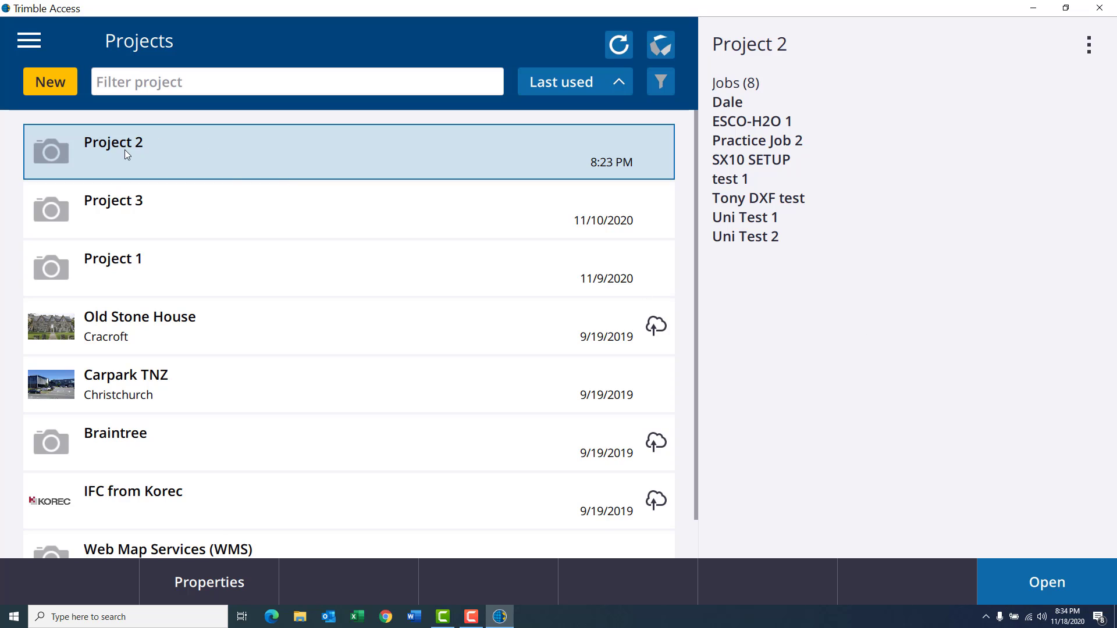
pyautogui.click(1038, 575)
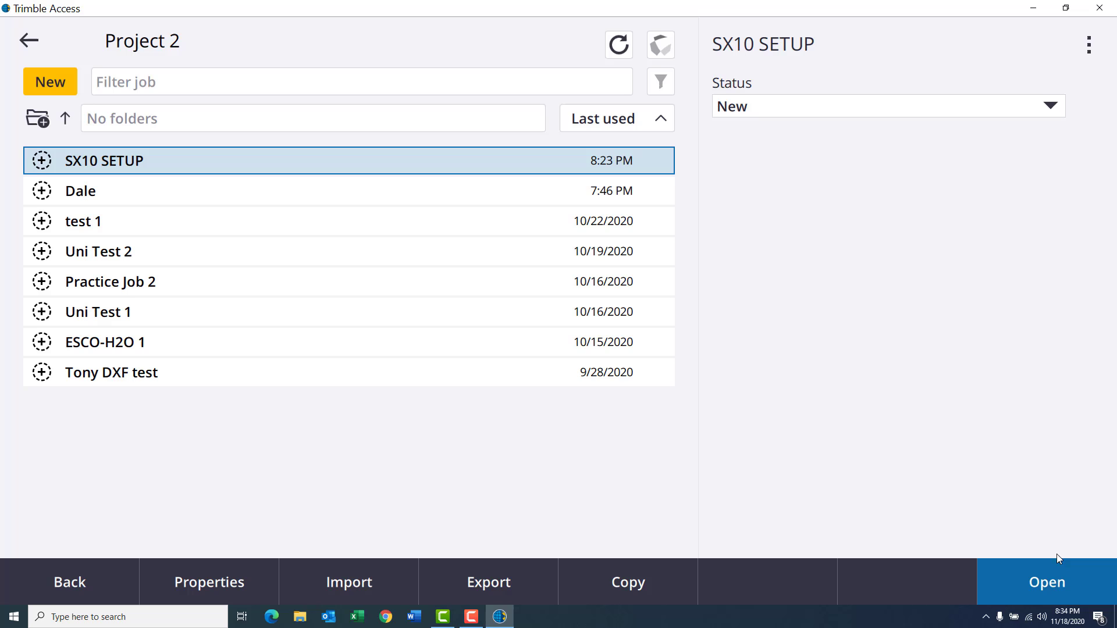
pyautogui.click(1049, 578)
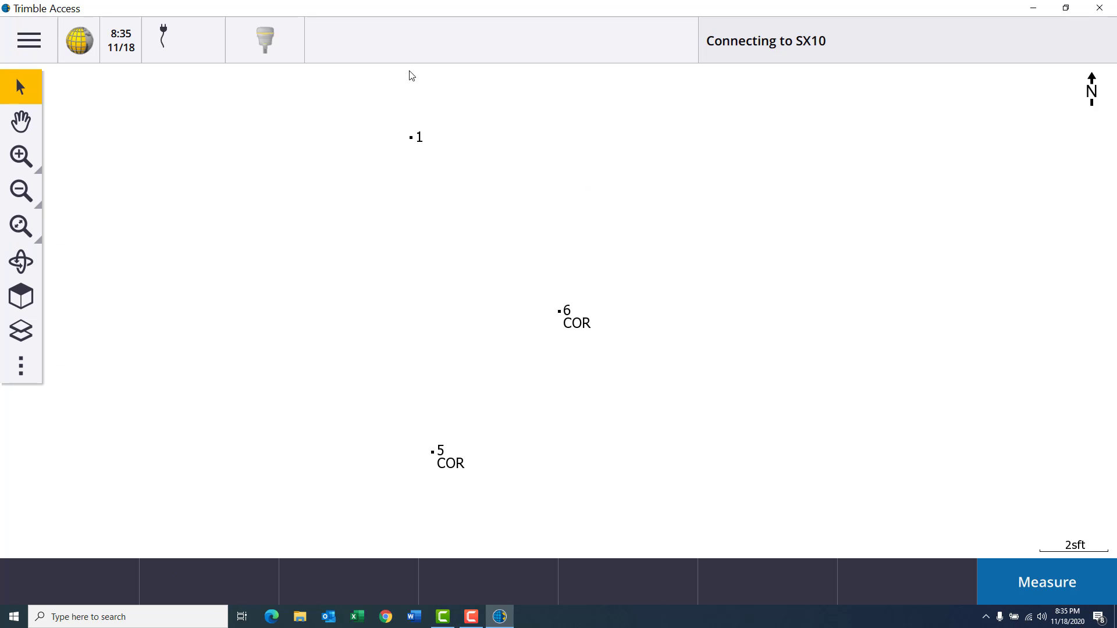
# Open Instrument settings to confirm the SX10 firmware now reads S2.3.55
pyautogui.click(27, 42)
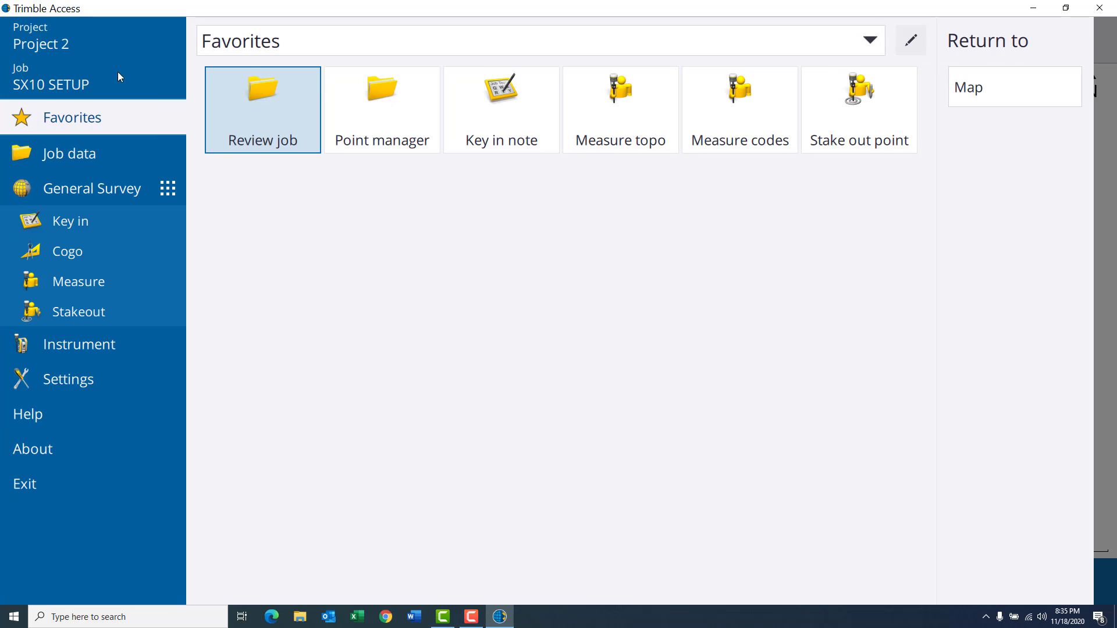
pyautogui.click(68, 345)
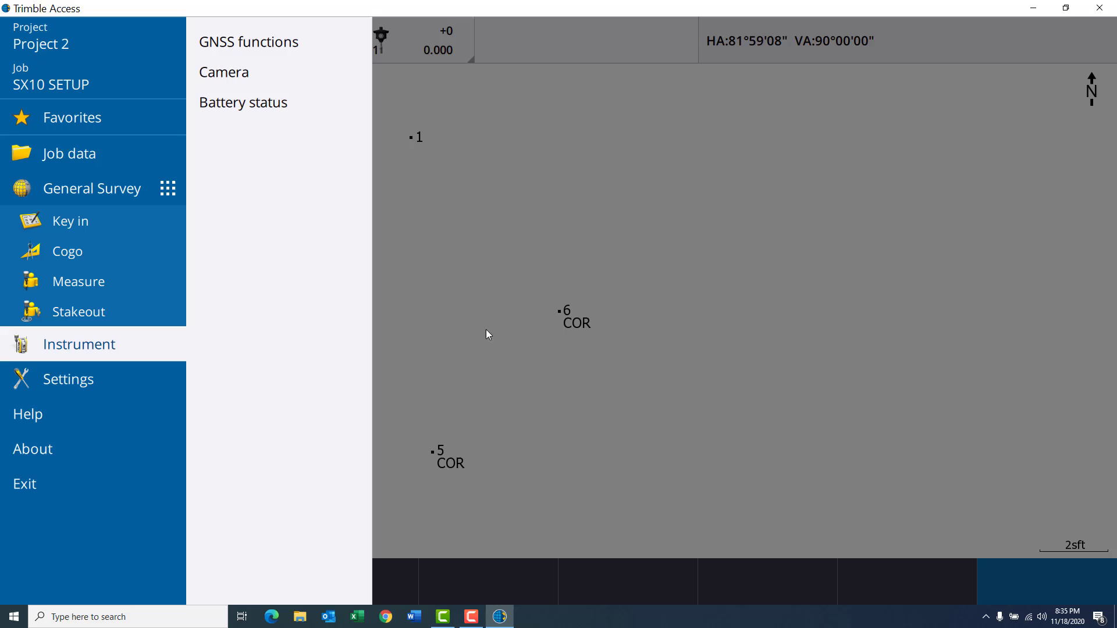
pyautogui.click(574, 185)
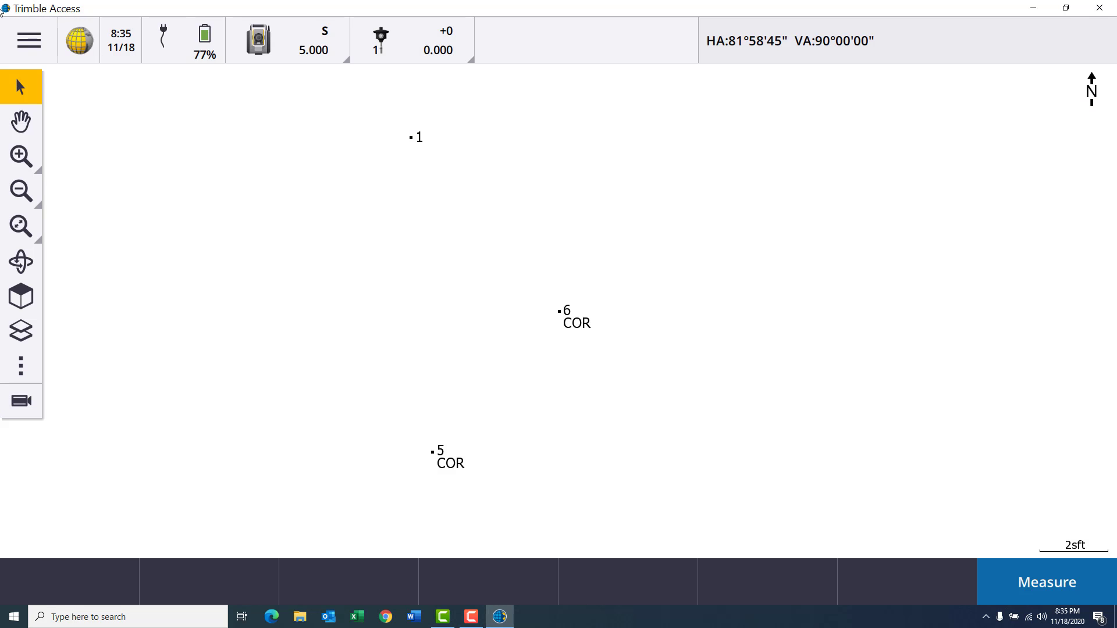
pyautogui.click(29, 40)
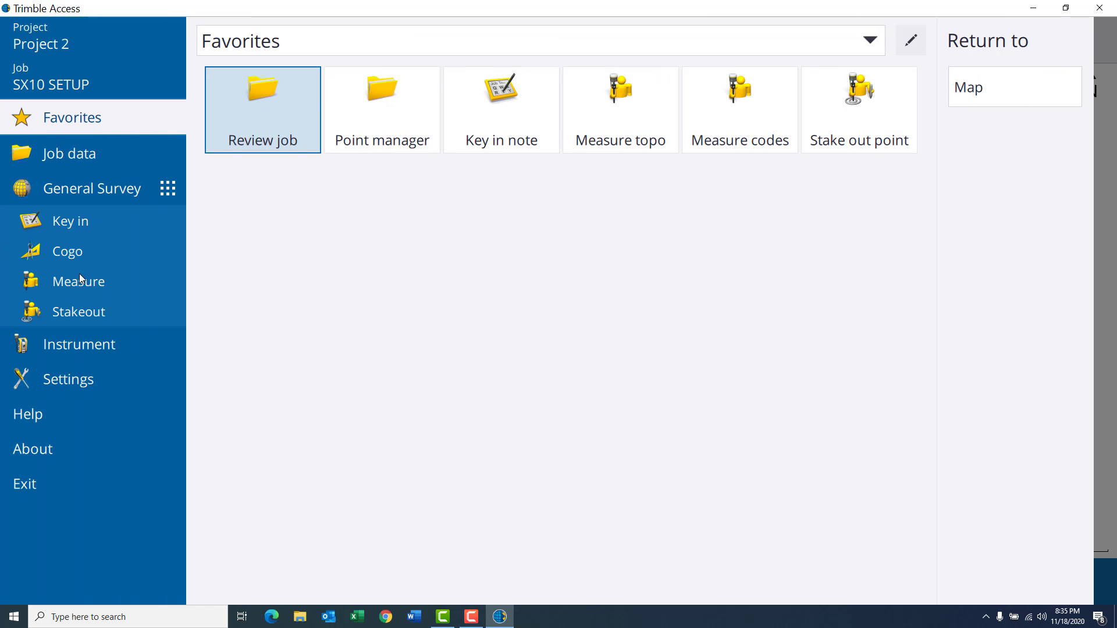
pyautogui.click(72, 344)
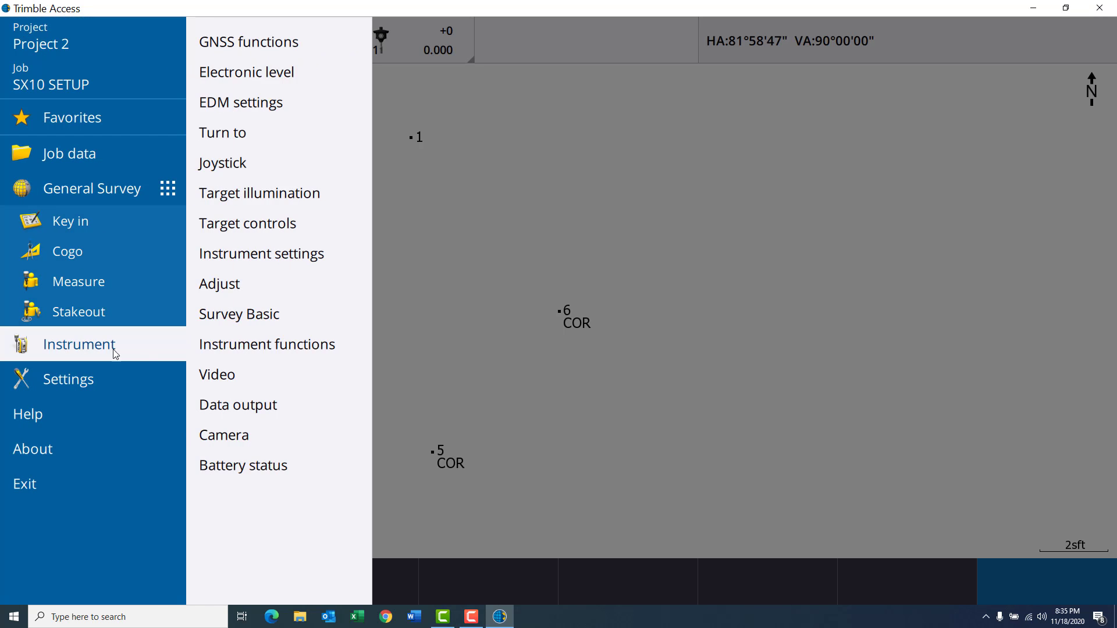
pyautogui.click(231, 254)
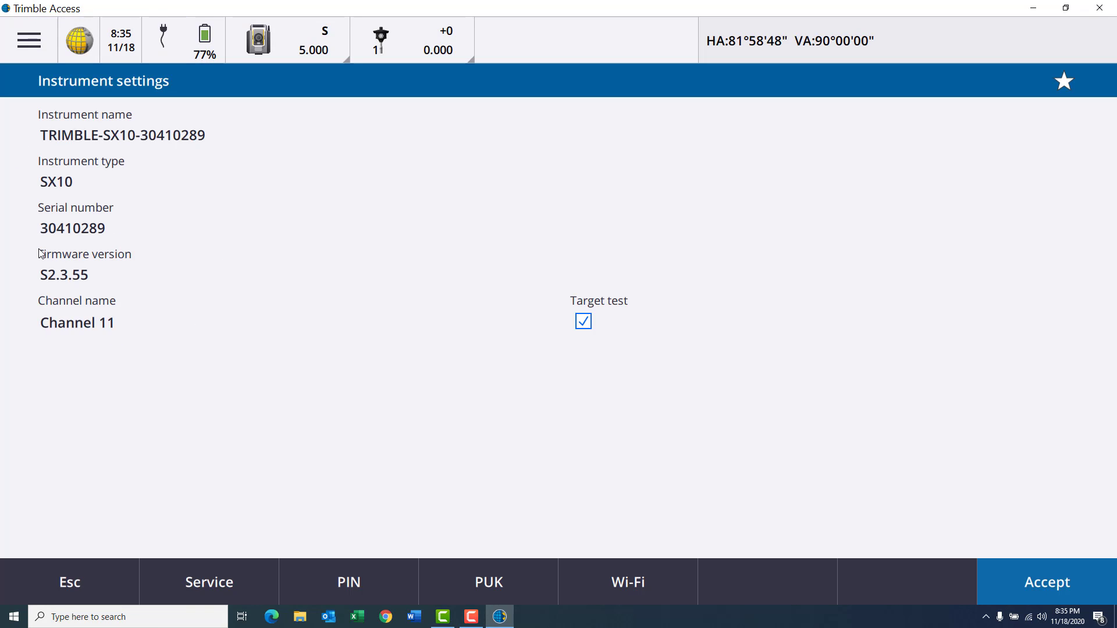